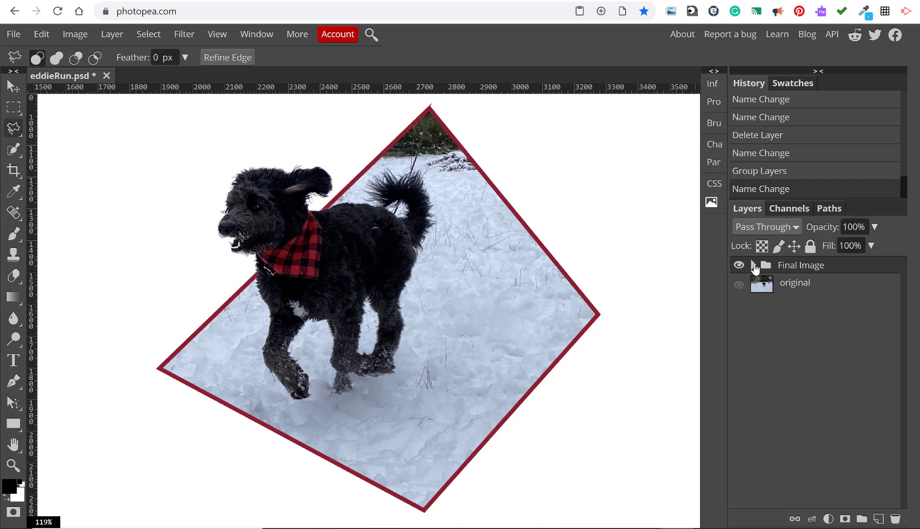
Preview the Popout and Frame layers inside Final Image, then collapse and hide the group.
{"action": "left_click", "coordinate": [753, 265]}
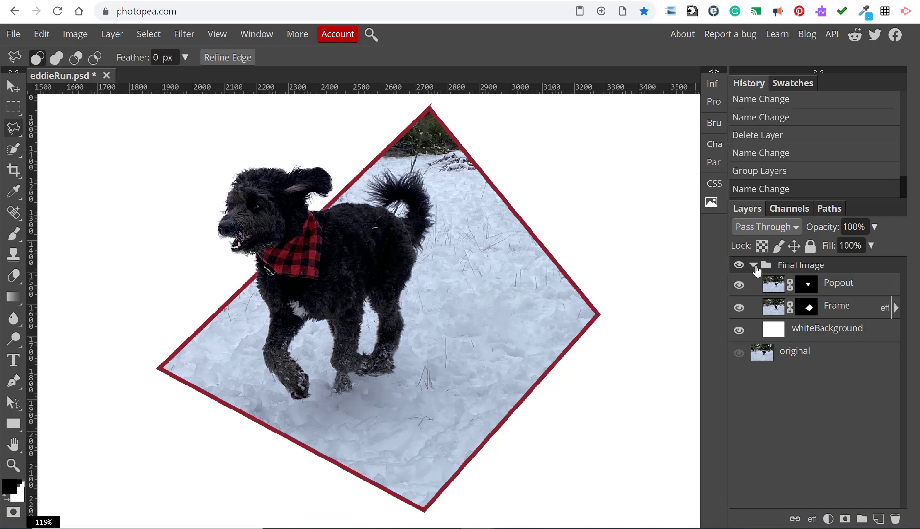
{"action": "left_click", "coordinate": [739, 285]}
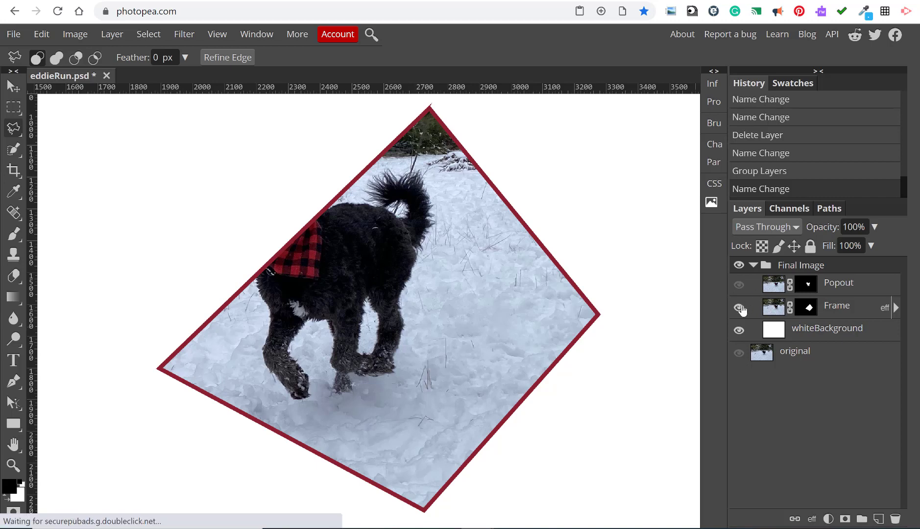
{"action": "left_click", "coordinate": [739, 307]}
{"action": "left_click", "coordinate": [739, 285]}
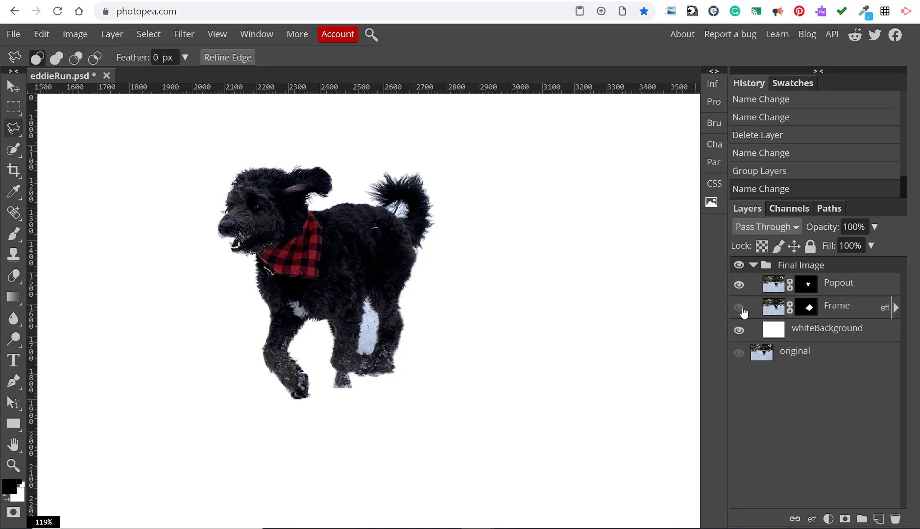
{"action": "left_click", "coordinate": [739, 308]}
{"action": "left_click", "coordinate": [740, 308]}
{"action": "left_click", "coordinate": [739, 308]}
{"action": "left_click", "coordinate": [753, 265]}
{"action": "left_click", "coordinate": [739, 266]}
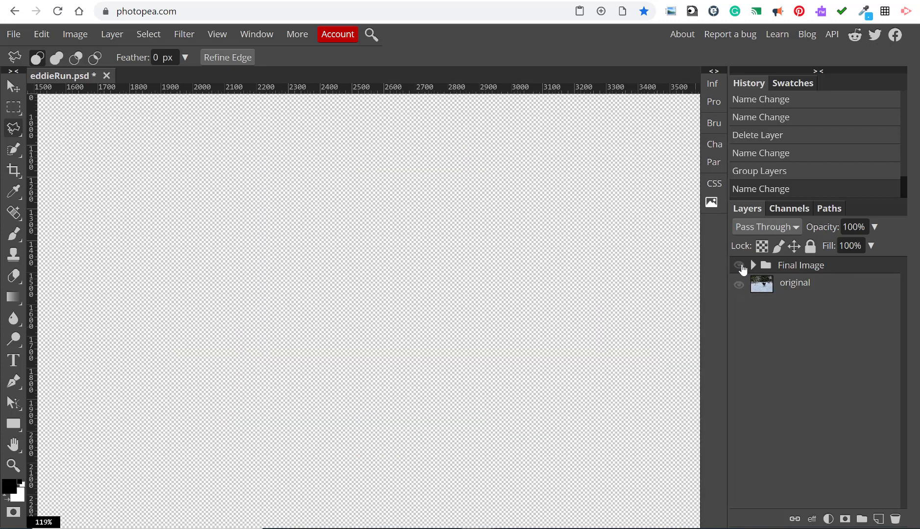
Show the original photo layer and make two duplicates of it.
{"action": "left_click", "coordinate": [738, 284]}
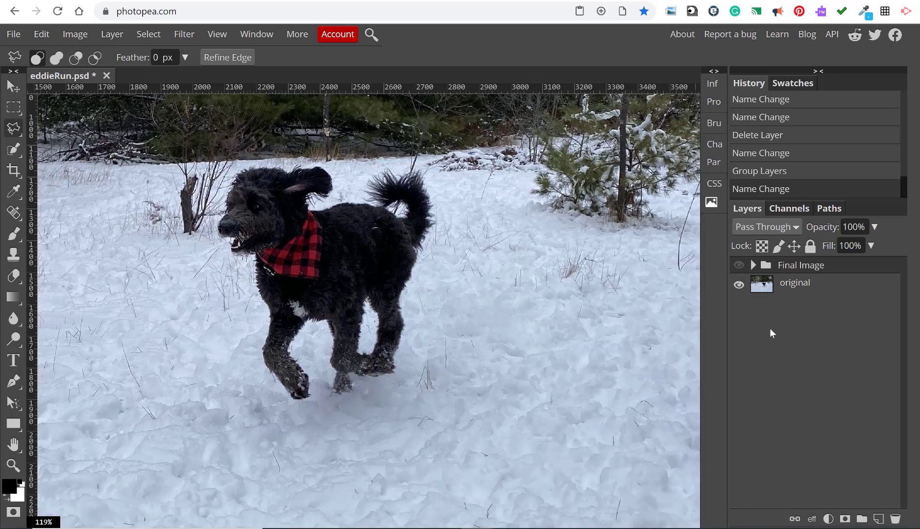
{"action": "left_click_drag", "start_coordinate": [772, 291], "coordinate": [879, 518]}
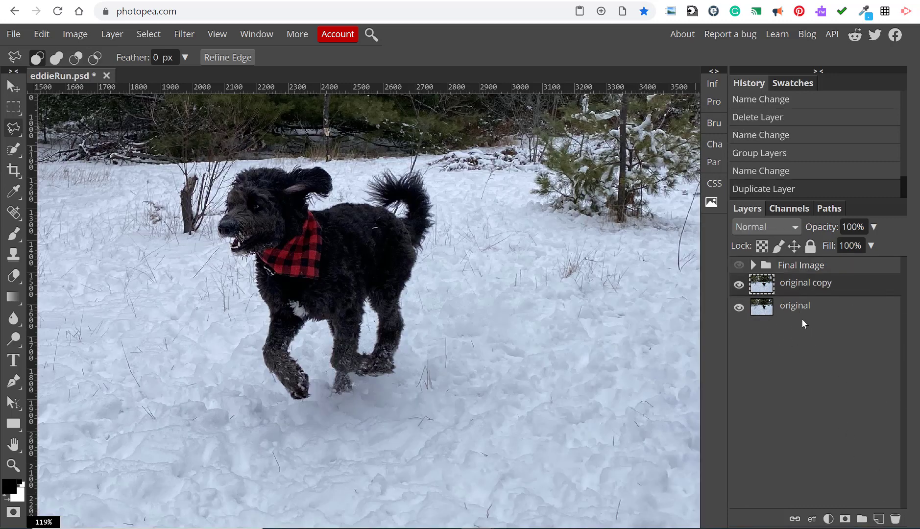
{"action": "left_click_drag", "start_coordinate": [797, 306], "coordinate": [878, 518]}
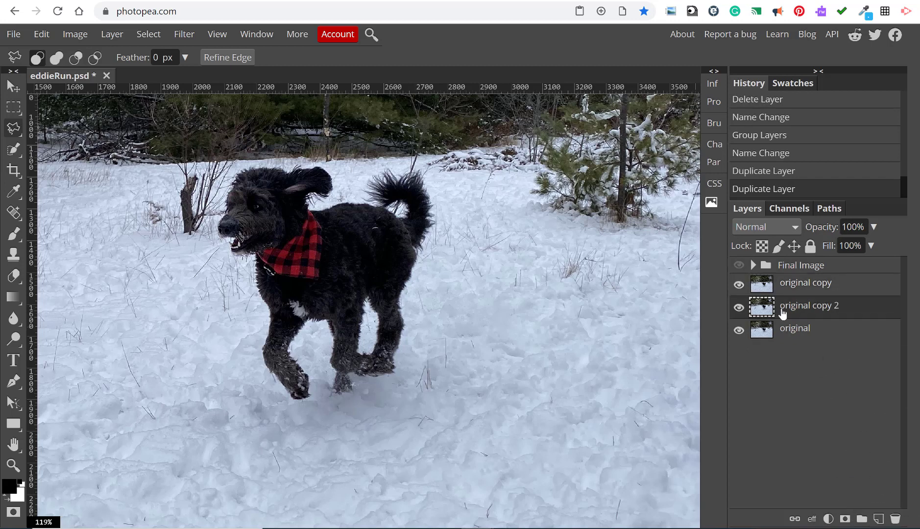
Rename the two copies 'Frame' and 'Pop out'.
{"action": "double_click", "coordinate": [810, 306]}
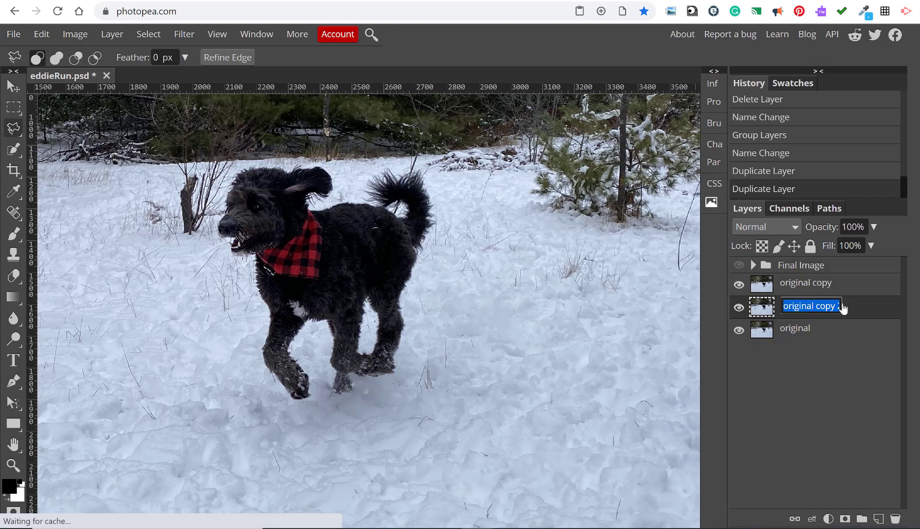
{"action": "type", "text": "Frame"}
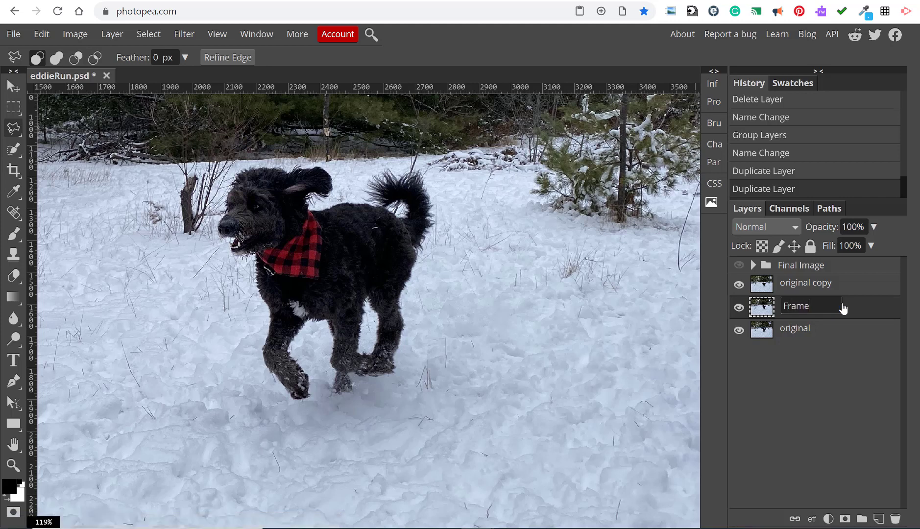
{"action": "key", "text": "Return"}
{"action": "double_click", "coordinate": [817, 285]}
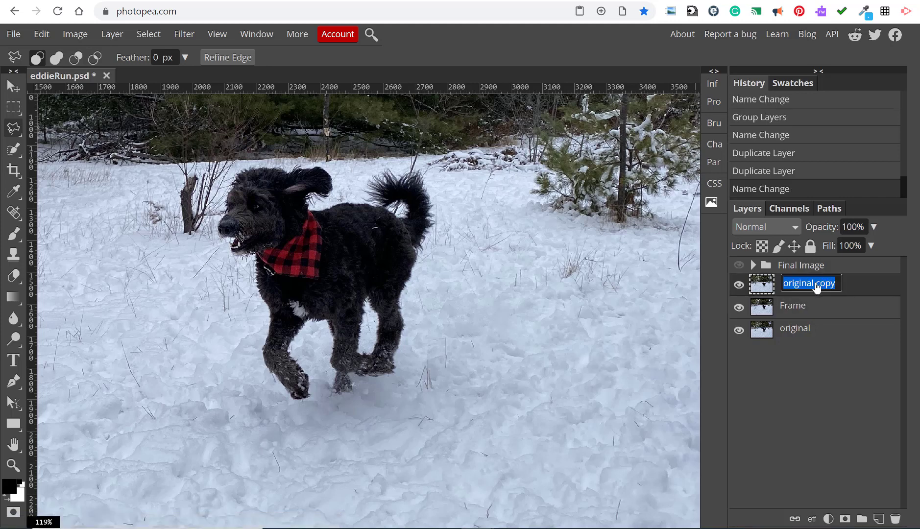
{"action": "type", "text": "Pop out"}
{"action": "key", "text": "Return"}
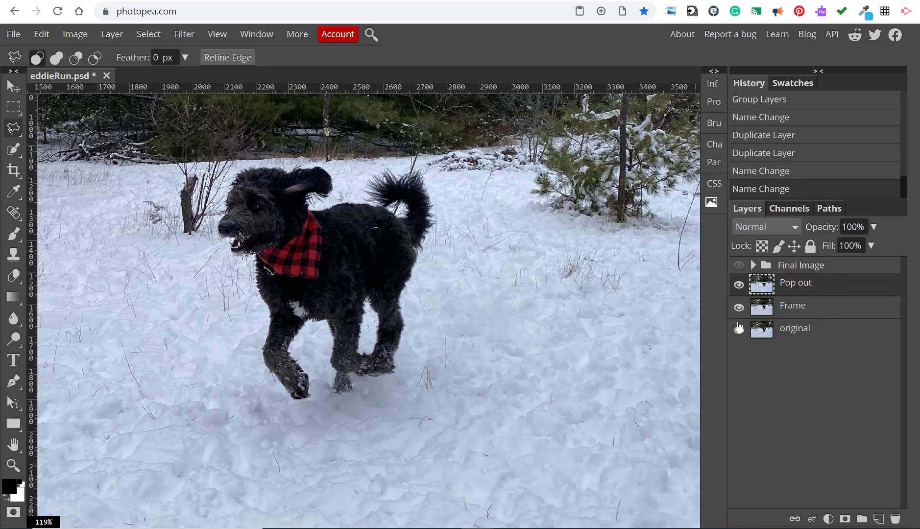
Hide the original and Pop out layers, select Frame, and switch to the Polygonal Lasso.
{"action": "left_click", "coordinate": [738, 331]}
{"action": "left_click", "coordinate": [739, 285]}
{"action": "left_click", "coordinate": [800, 308]}
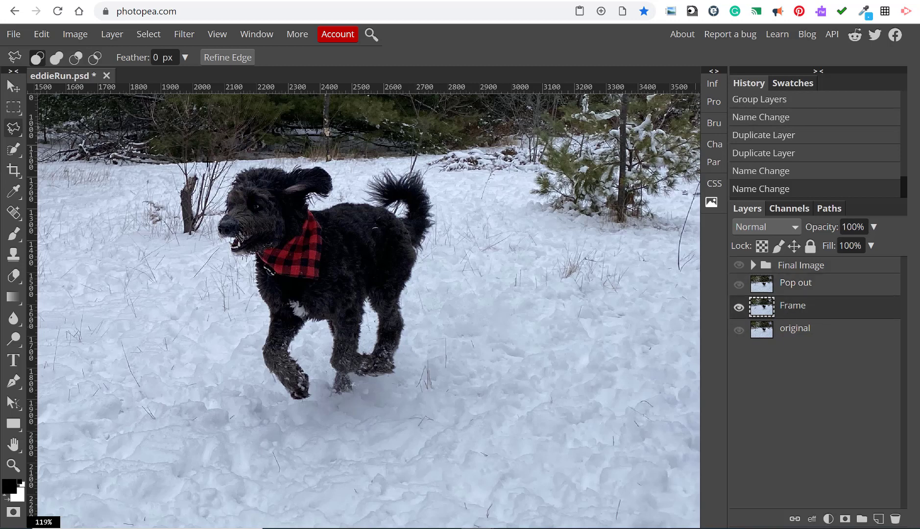
{"action": "right_click", "coordinate": [21, 139]}
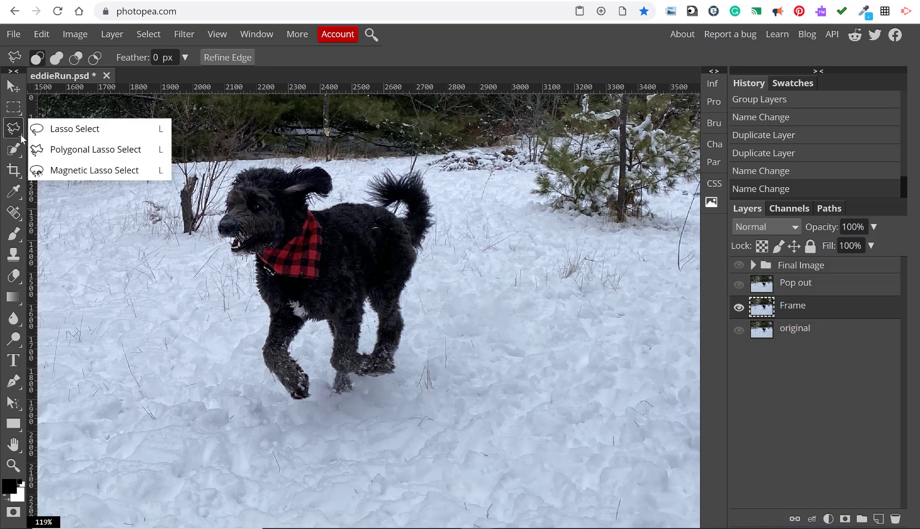
{"action": "left_click", "coordinate": [70, 153]}
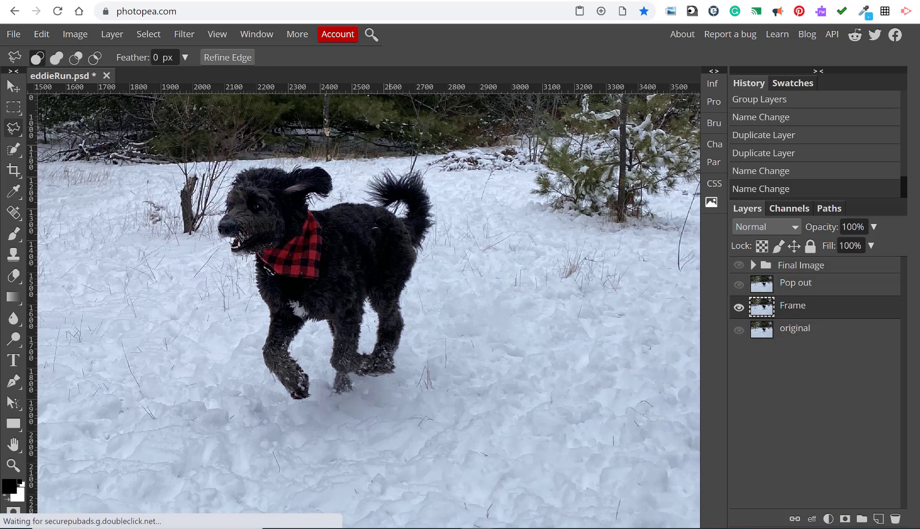
{"action": "double_click", "coordinate": [175, 279]}
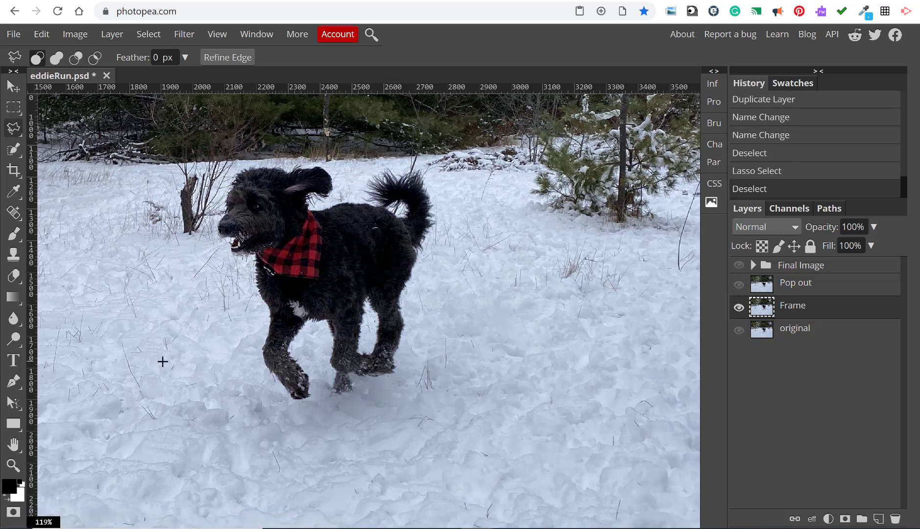
Draw a tilted four-corner selection and turn it into a layer mask on Frame.
{"action": "left_click", "coordinate": [155, 338]}
{"action": "left_click", "coordinate": [443, 112]}
{"action": "left_click", "coordinate": [596, 276]}
{"action": "left_click", "coordinate": [300, 474]}
{"action": "left_click", "coordinate": [155, 337]}
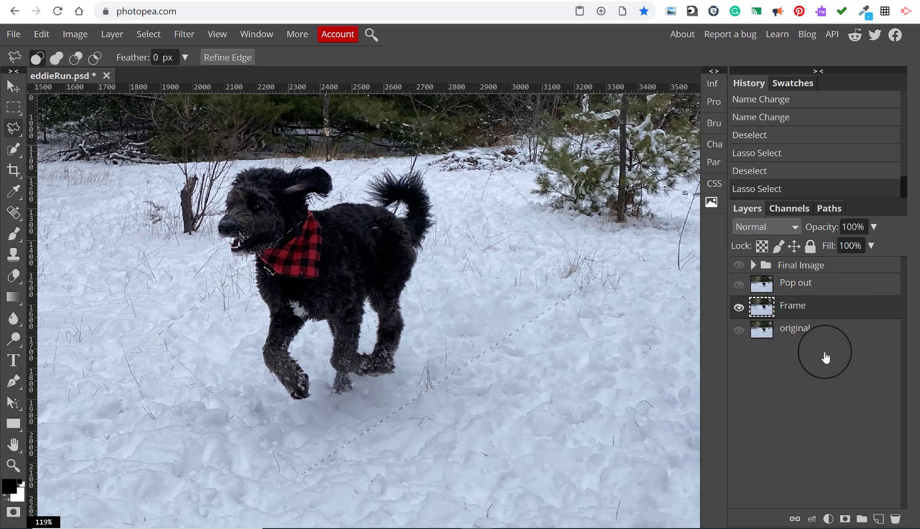
{"action": "left_click", "coordinate": [844, 518]}
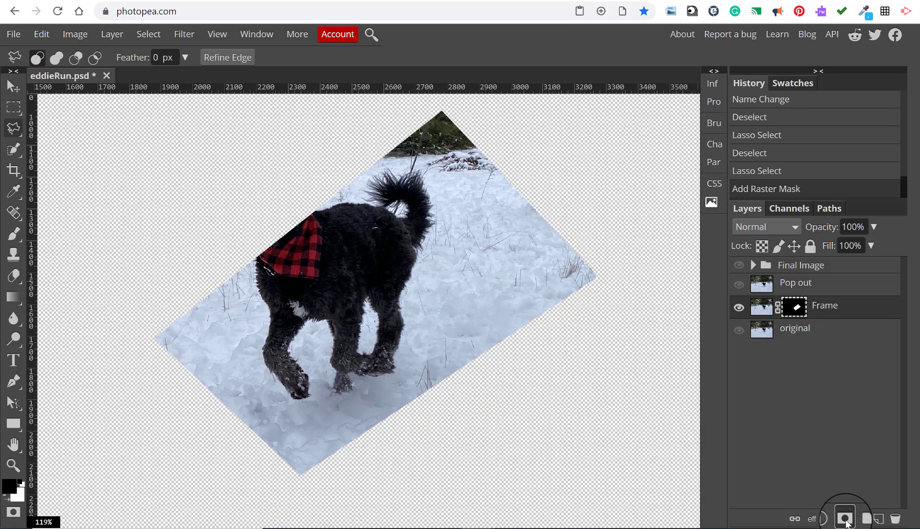
Add a Stroke layer style to Frame with a 15 px size.
{"action": "left_click", "coordinate": [811, 519]}
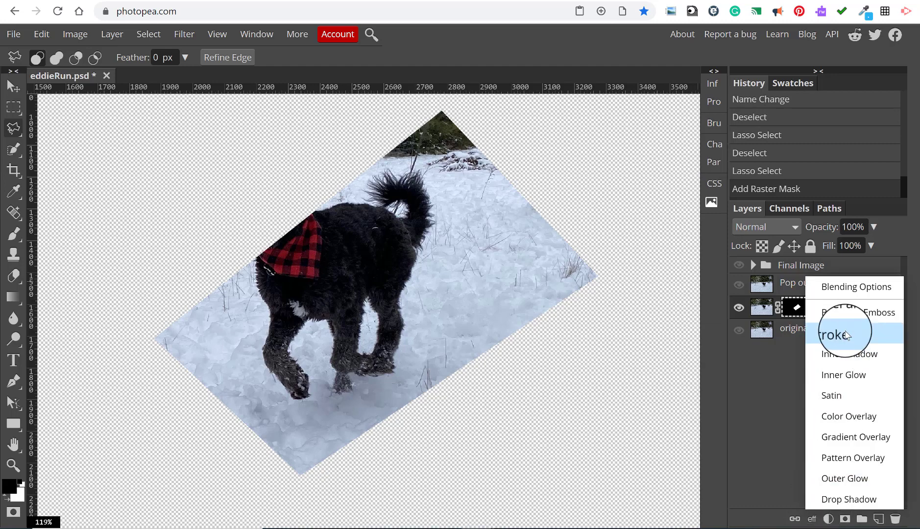
{"action": "left_click", "coordinate": [816, 334]}
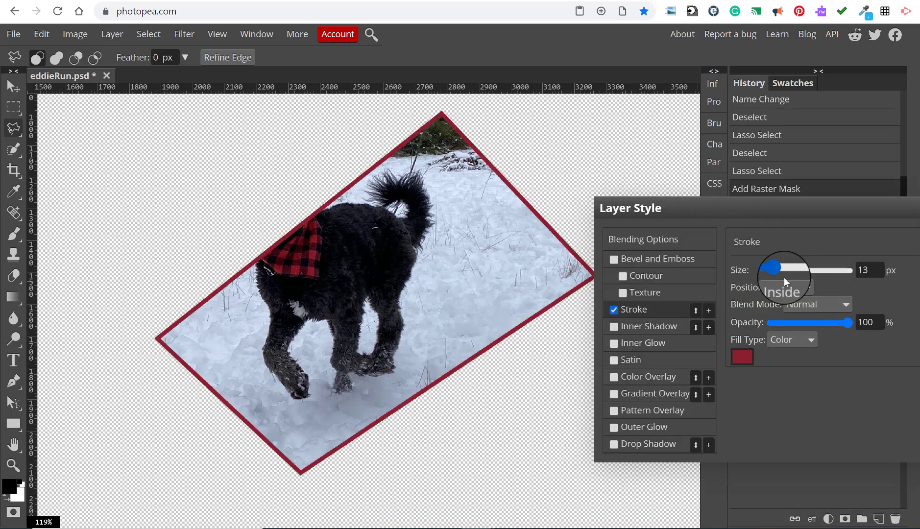
{"action": "double_click", "coordinate": [866, 270]}
{"action": "type", "text": "1"}
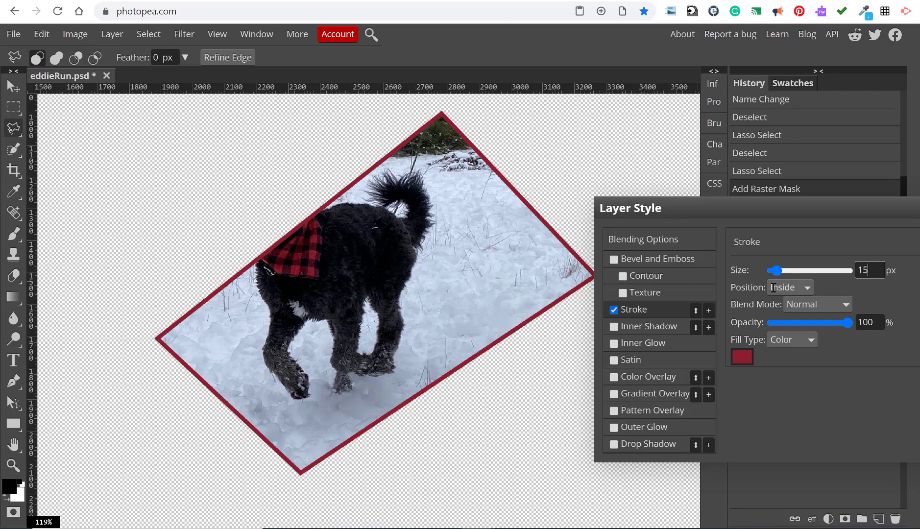
Try Outside as the stroke position, then set it back to Inside.
{"action": "left_click", "coordinate": [808, 286]}
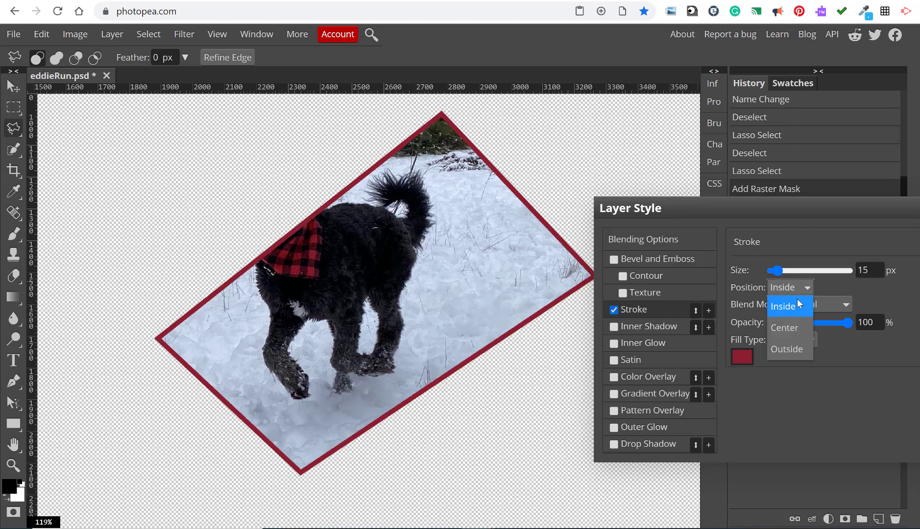
{"action": "left_click", "coordinate": [793, 348]}
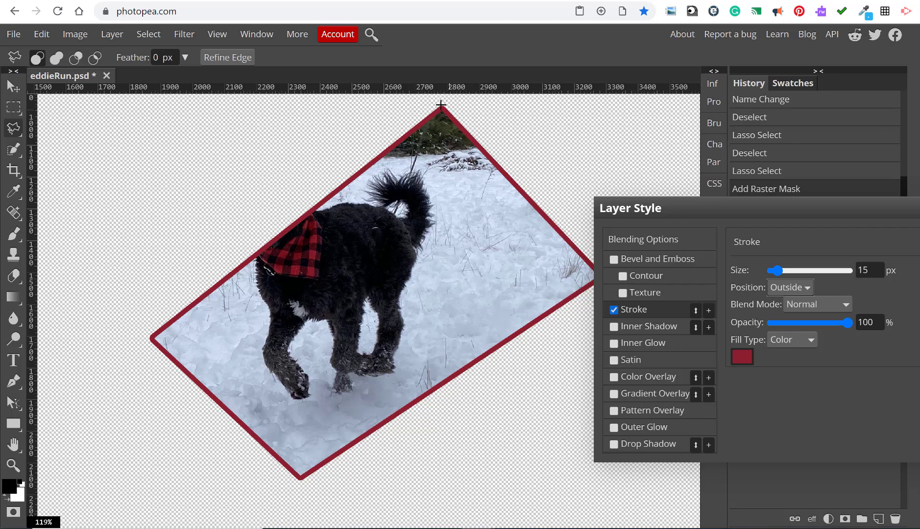
{"action": "left_click", "coordinate": [807, 287]}
{"action": "key", "text": "Escape"}
{"action": "key", "text": "Up"}
{"action": "key", "text": "Up"}
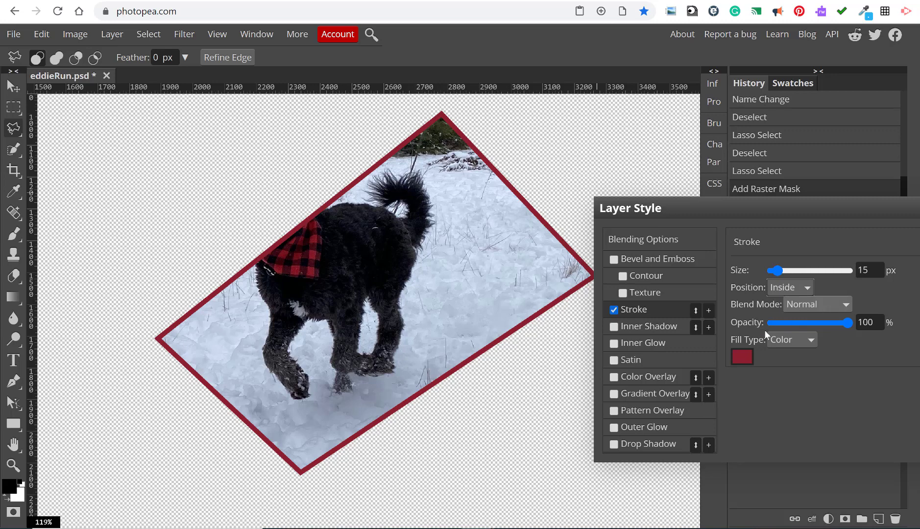
Keep the dark red 8a1f2f stroke colour and commit the layer style.
{"action": "left_click", "coordinate": [742, 361]}
{"action": "left_click", "coordinate": [742, 362]}
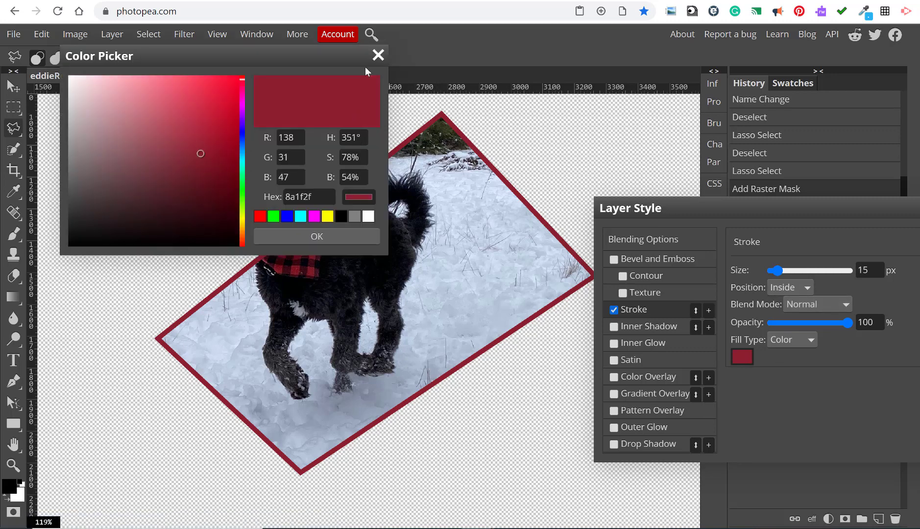
{"action": "left_click", "coordinate": [378, 55]}
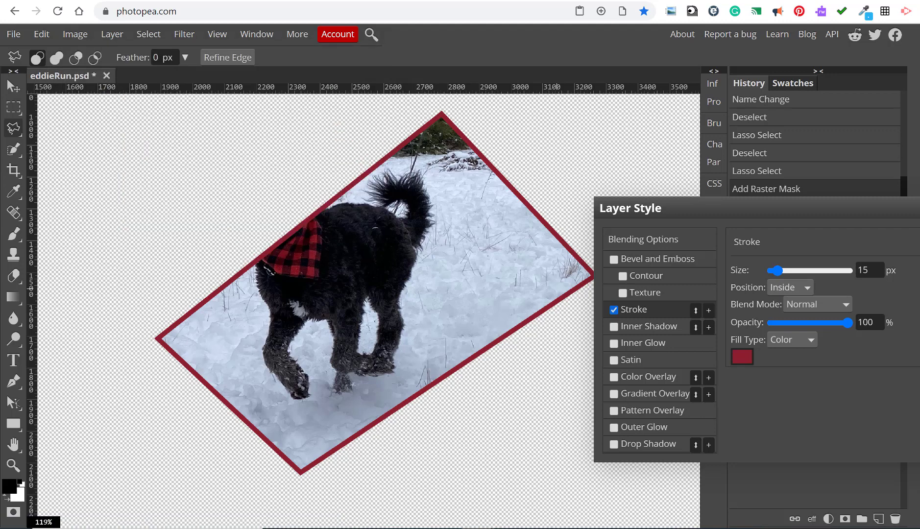
{"action": "key", "text": "Return"}
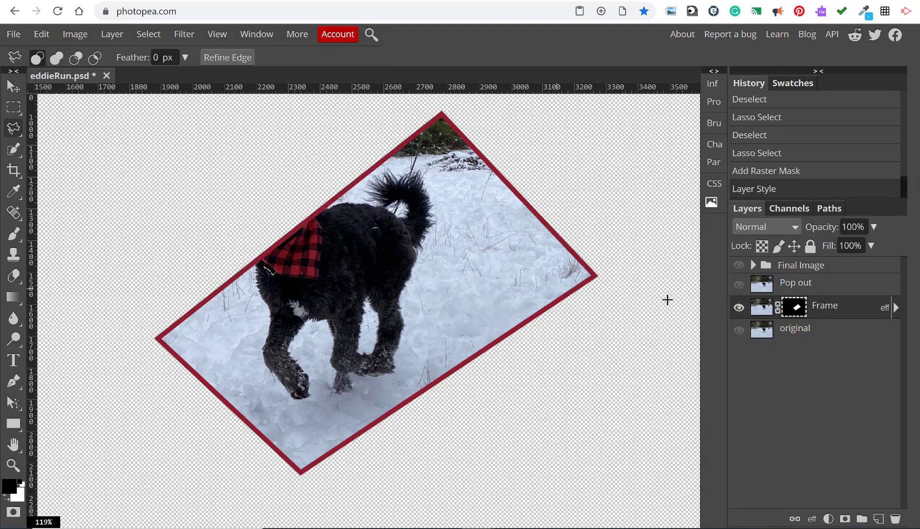
Make the Pop out and Frame layers visible and make Pop out the active layer.
{"action": "left_click", "coordinate": [739, 286]}
{"action": "left_click", "coordinate": [739, 286]}
{"action": "left_click", "coordinate": [738, 287]}
{"action": "left_click", "coordinate": [738, 286]}
{"action": "left_click", "coordinate": [738, 308]}
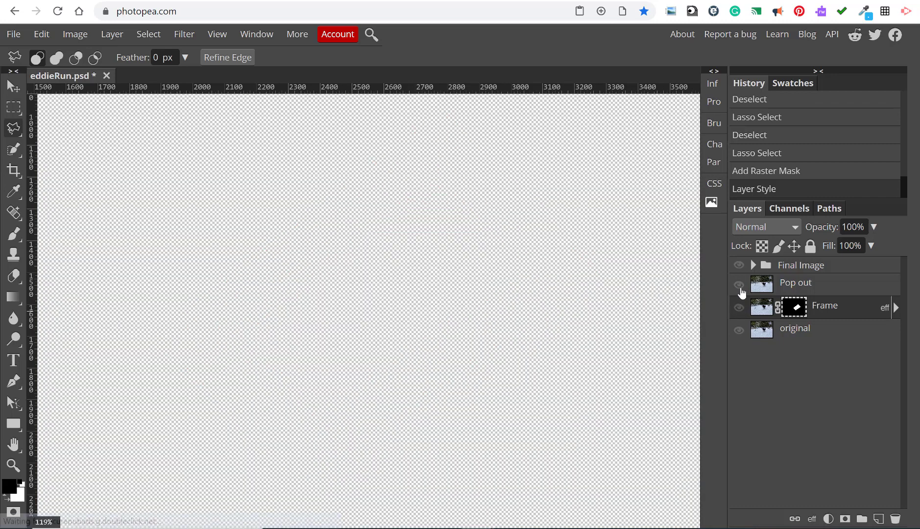
{"action": "left_click", "coordinate": [738, 285]}
{"action": "left_click", "coordinate": [739, 307]}
{"action": "left_click", "coordinate": [793, 284]}
Quick-select the dog on Pop out and open Refine Edge.
{"action": "key", "text": "w"}
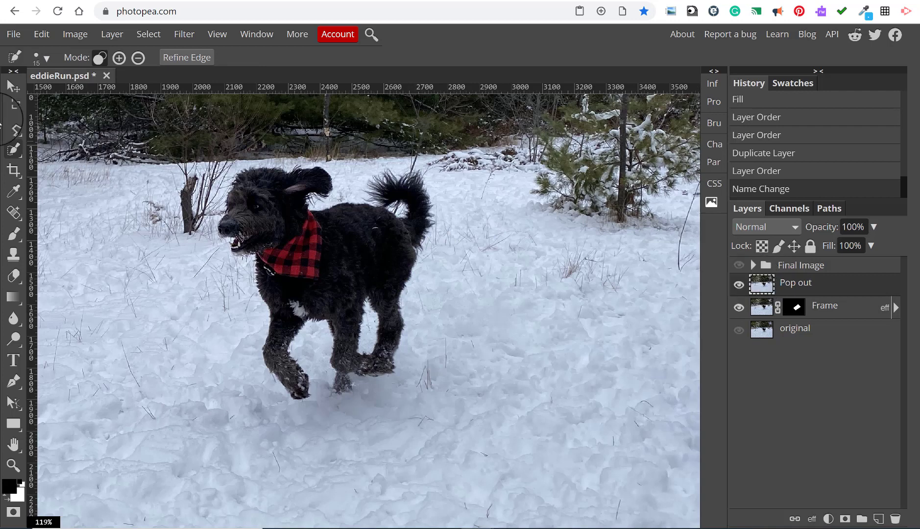
{"action": "right_click", "coordinate": [17, 153]}
{"action": "left_click", "coordinate": [59, 170]}
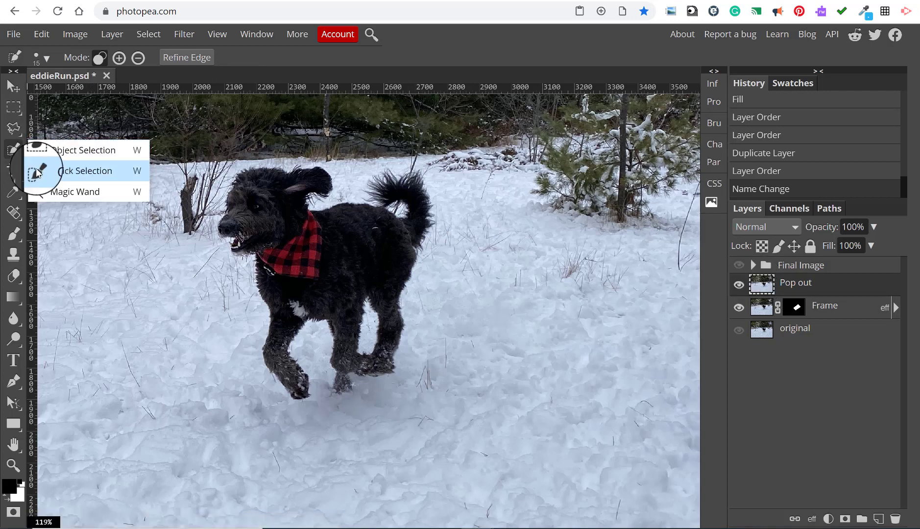
{"action": "mouse_move", "coordinate": [362, 212]}
{"action": "left_mouse_down"}
{"action": "mouse_move", "coordinate": [263, 180]}
{"action": "mouse_move", "coordinate": [257, 203]}
{"action": "left_mouse_up"}
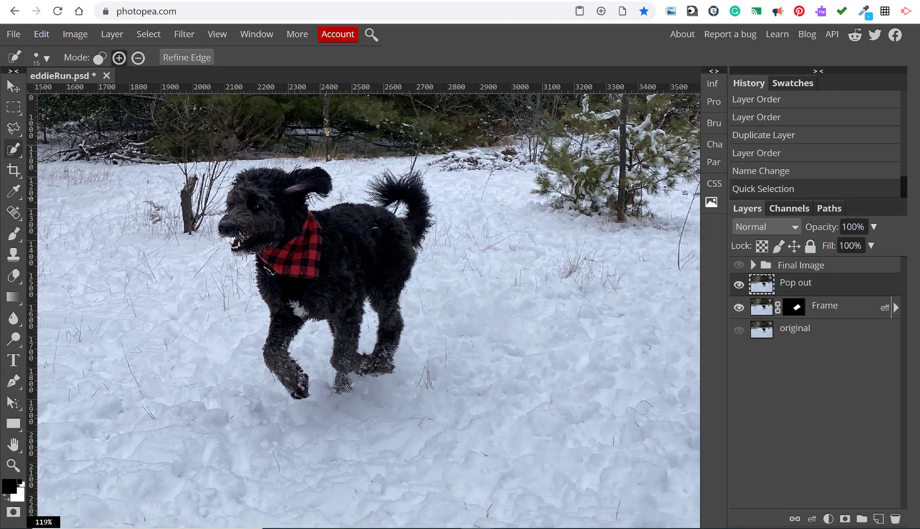
{"action": "left_click", "coordinate": [194, 58]}
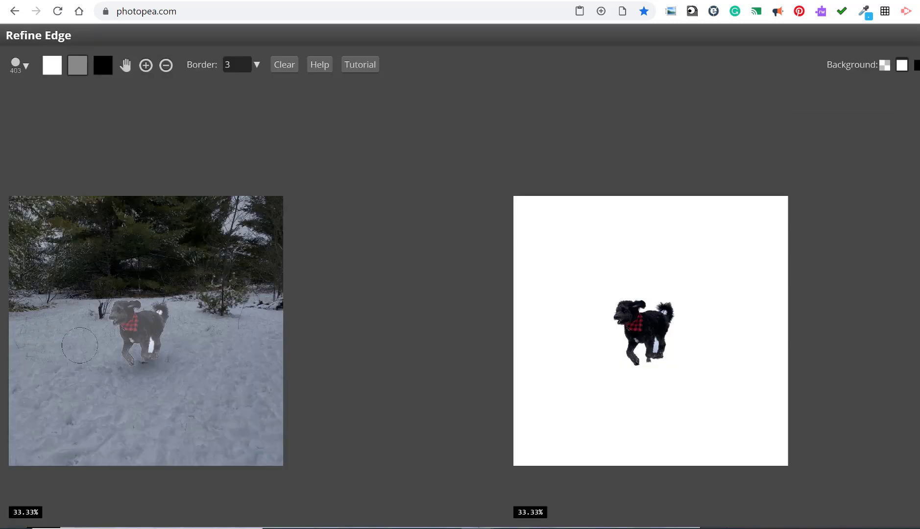
Set the refine brush to 14 px and output the refined dog selection as a mask.
{"action": "scroll", "coordinate": [79, 357], "scroll_direction": "up", "scroll_amount": 3}
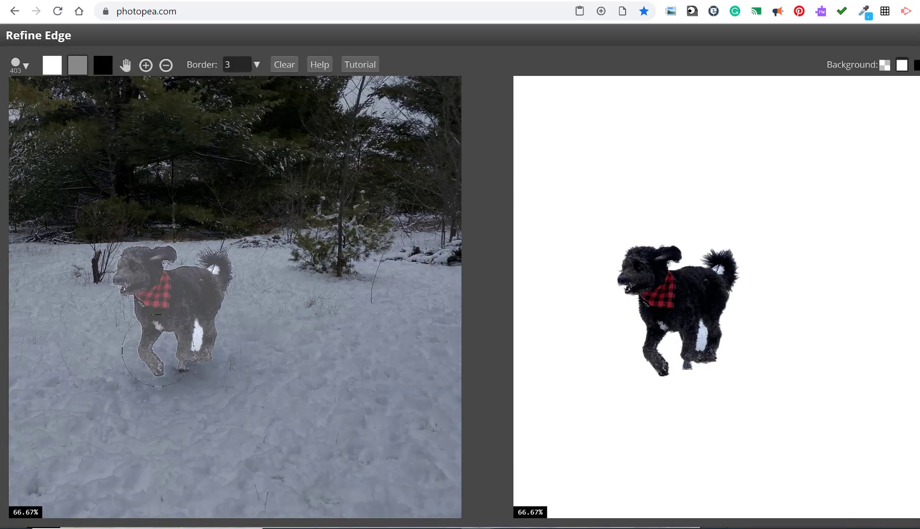
{"action": "scroll", "coordinate": [140, 309], "scroll_direction": "up", "scroll_amount": 1}
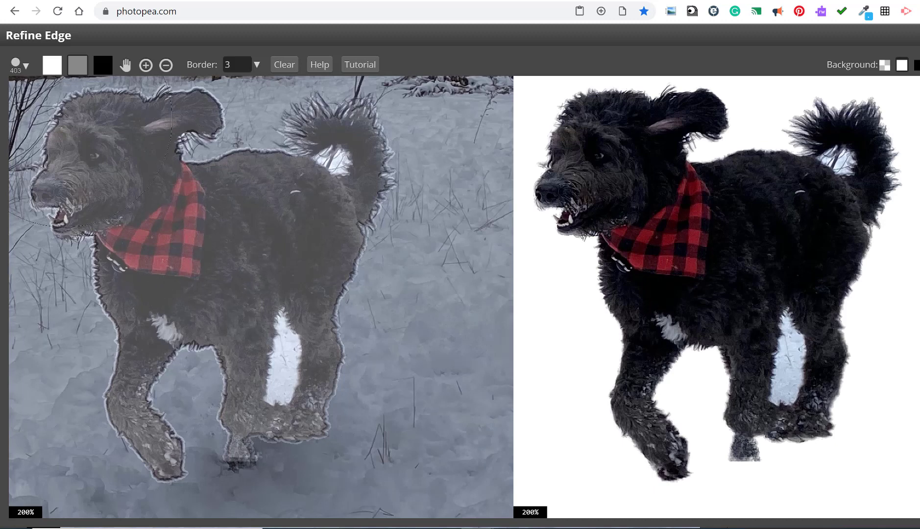
{"action": "left_click", "coordinate": [24, 66]}
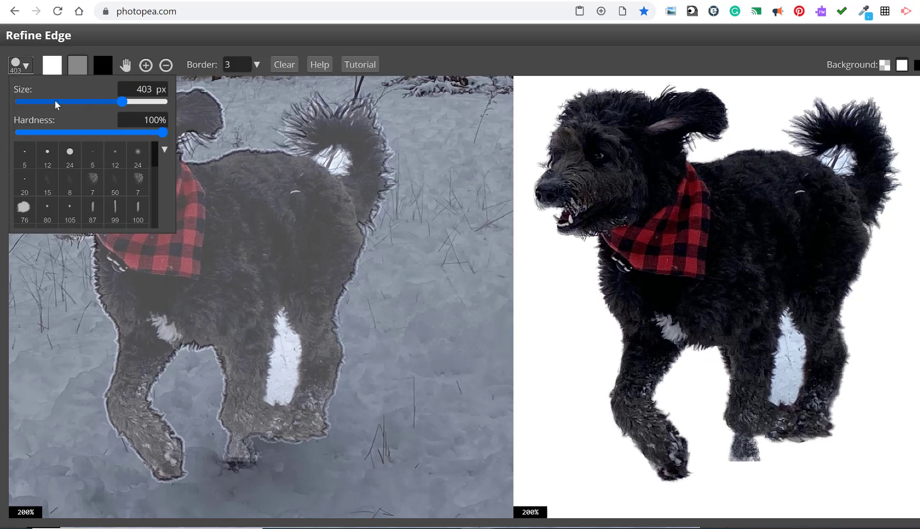
{"action": "left_click_drag", "start_coordinate": [44, 99], "coordinate": [50, 103]}
{"action": "left_click", "coordinate": [116, 36]}
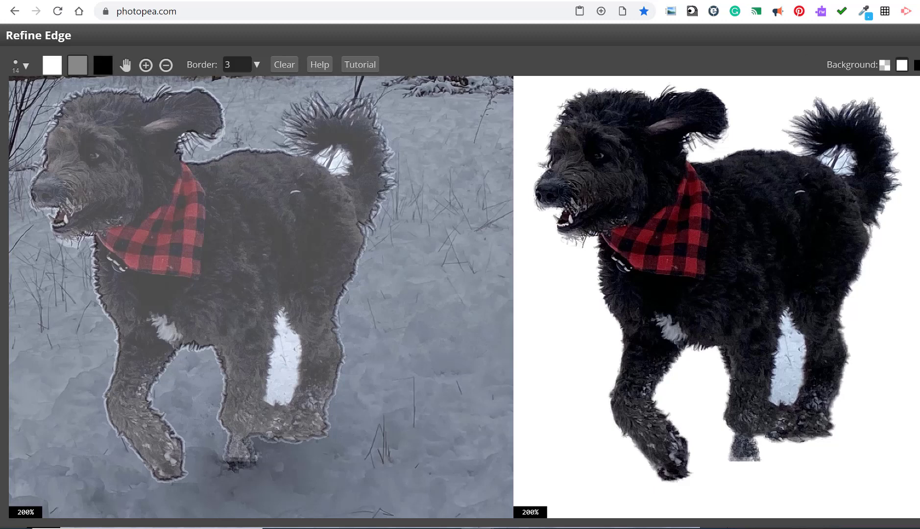
{"action": "key", "text": "Return"}
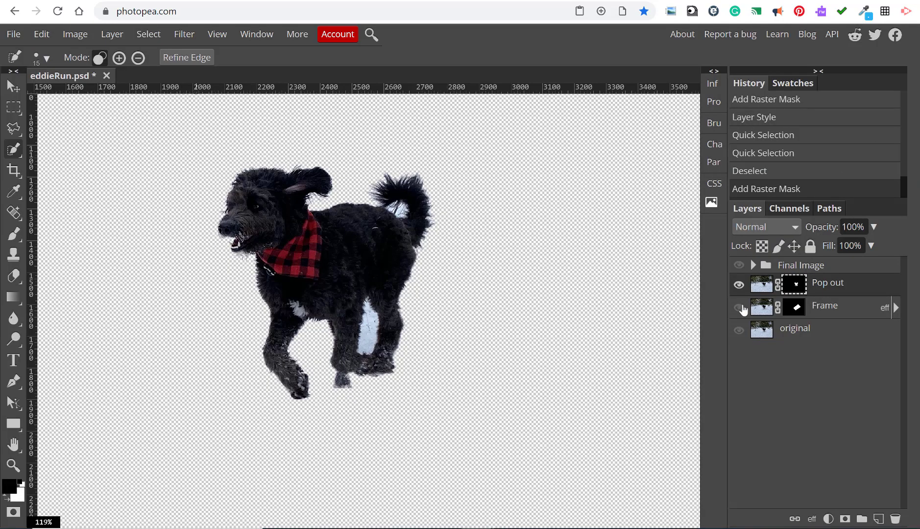
Show Frame and add a white-filled Layer 1 beneath it as the background.
{"action": "left_click", "coordinate": [738, 308]}
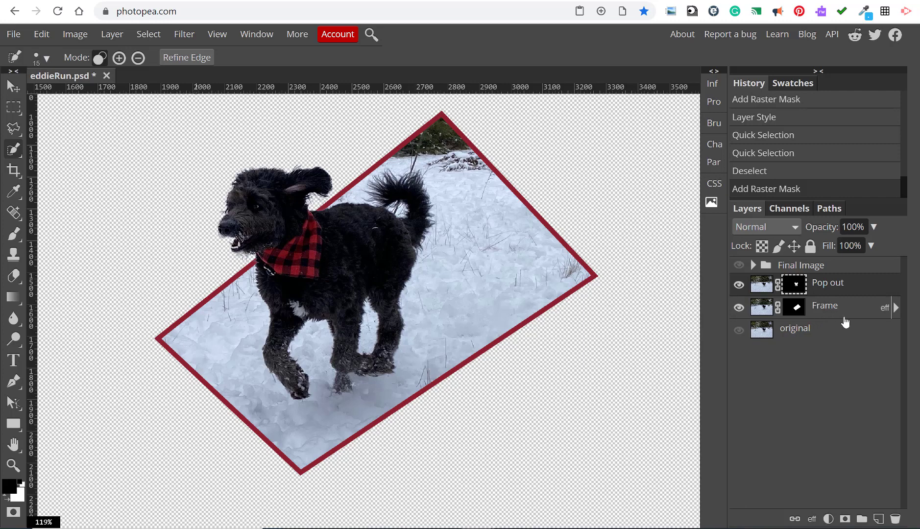
{"action": "left_click", "coordinate": [878, 518]}
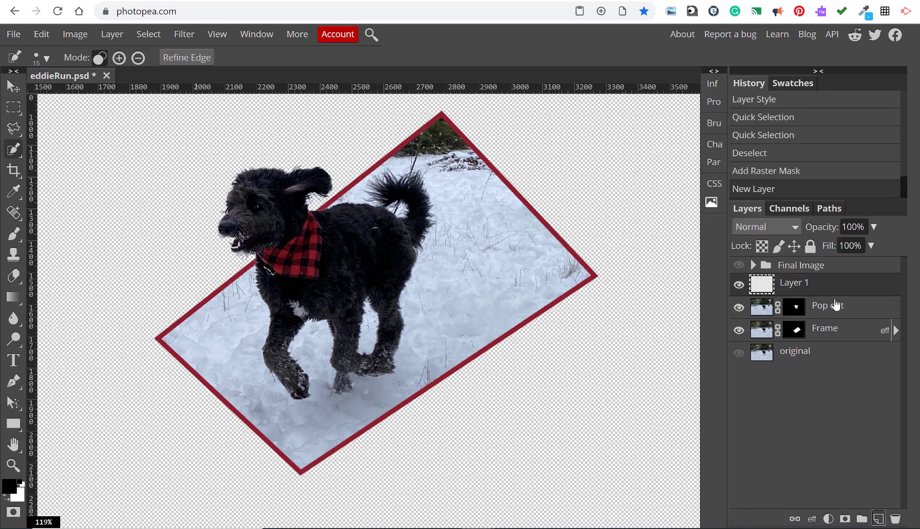
{"action": "left_click_drag", "start_coordinate": [827, 289], "coordinate": [823, 343]}
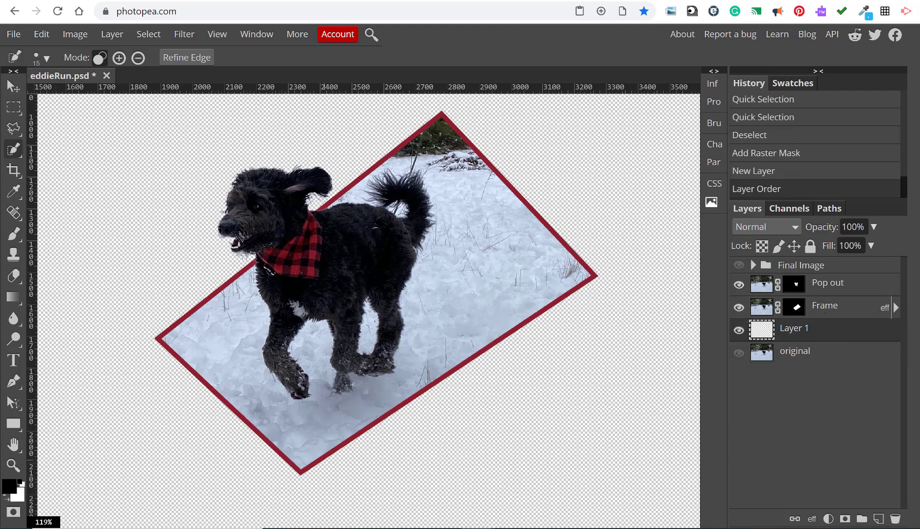
{"action": "key", "text": "ctrl+BackSpace"}
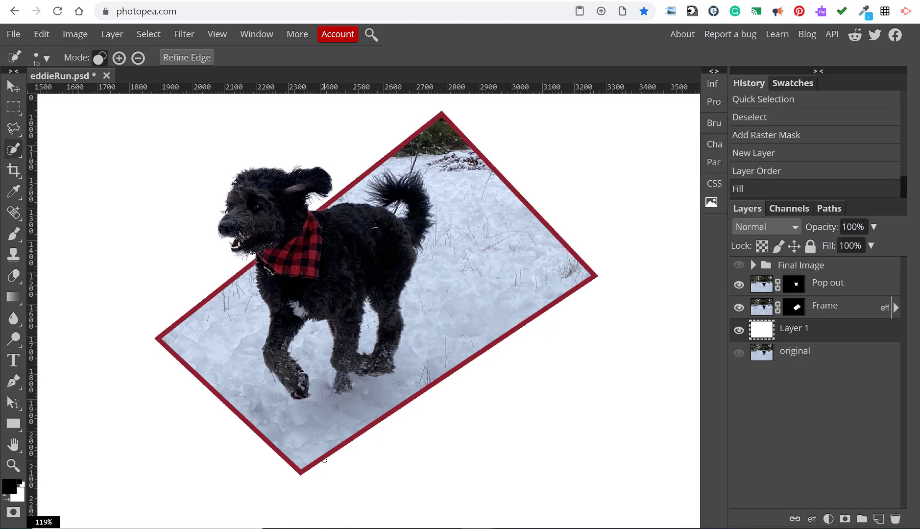
{"action": "left_click", "coordinate": [344, 476]}
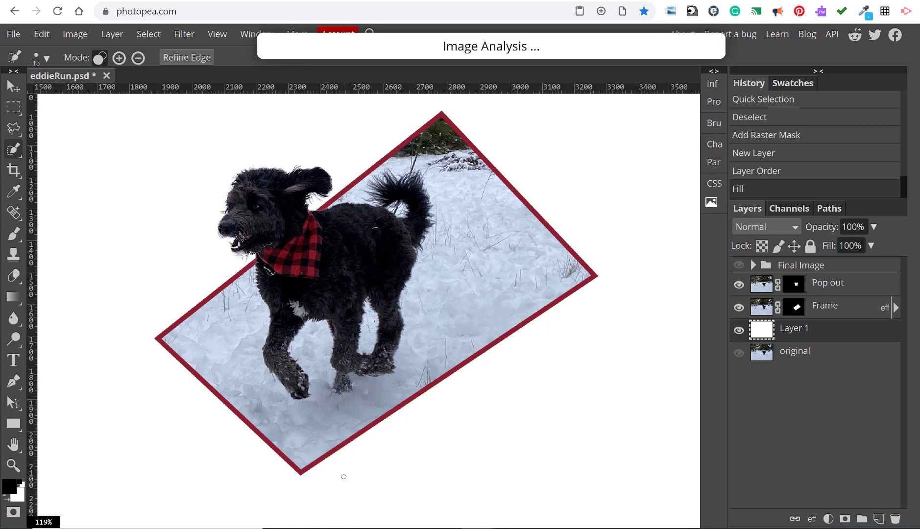